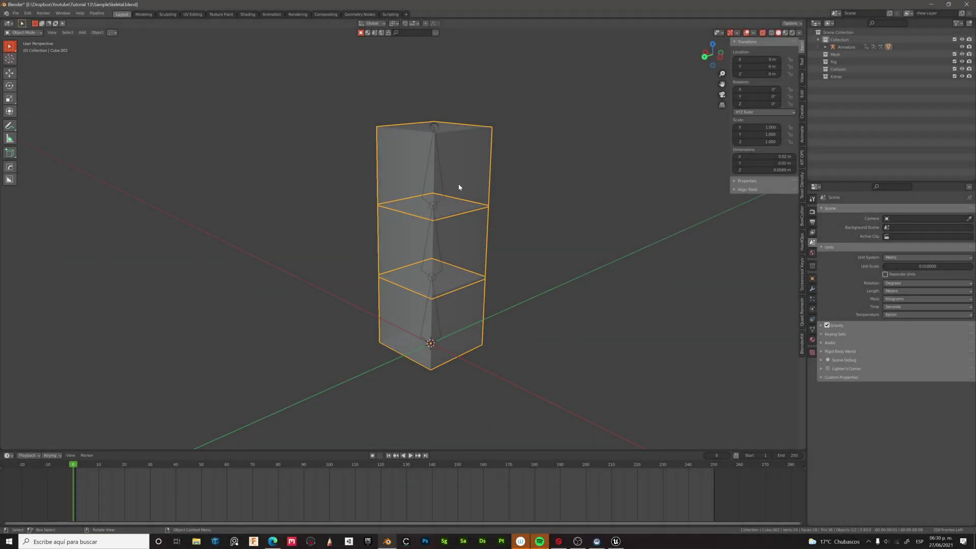
Step: Select the armature, play its animation and review it in the Animation workspace, returning to Layout
{"action": "left_click", "coordinate": [847, 46]}
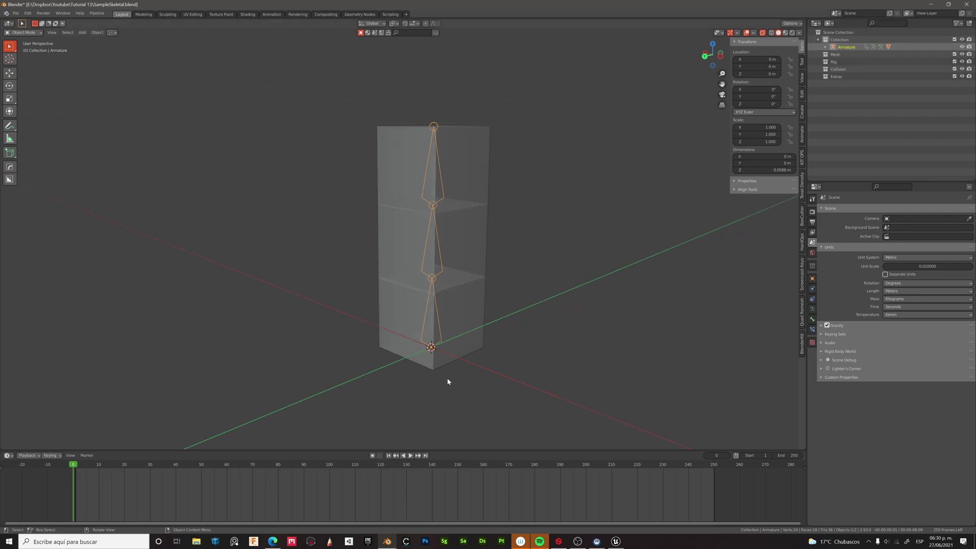
{"action": "left_click", "coordinate": [411, 455]}
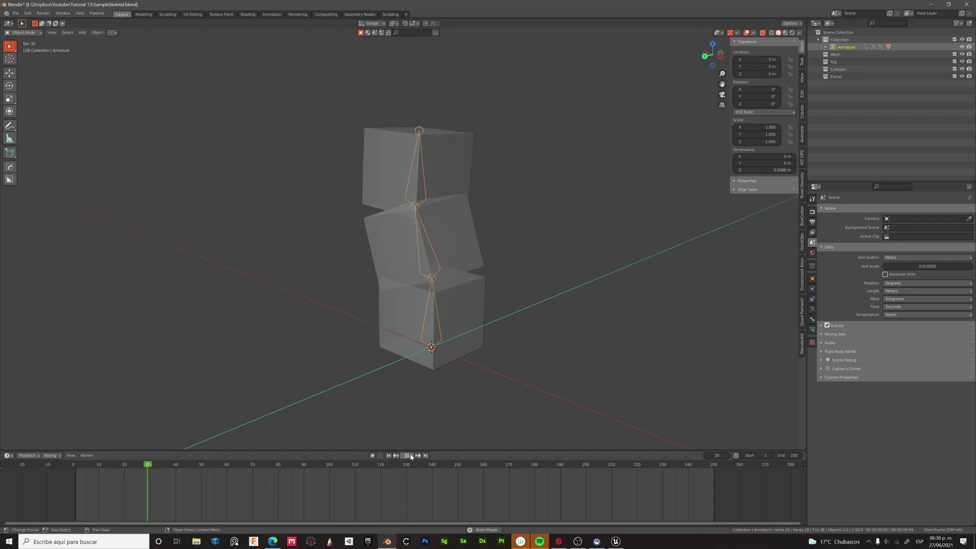
{"action": "left_click", "coordinate": [269, 15]}
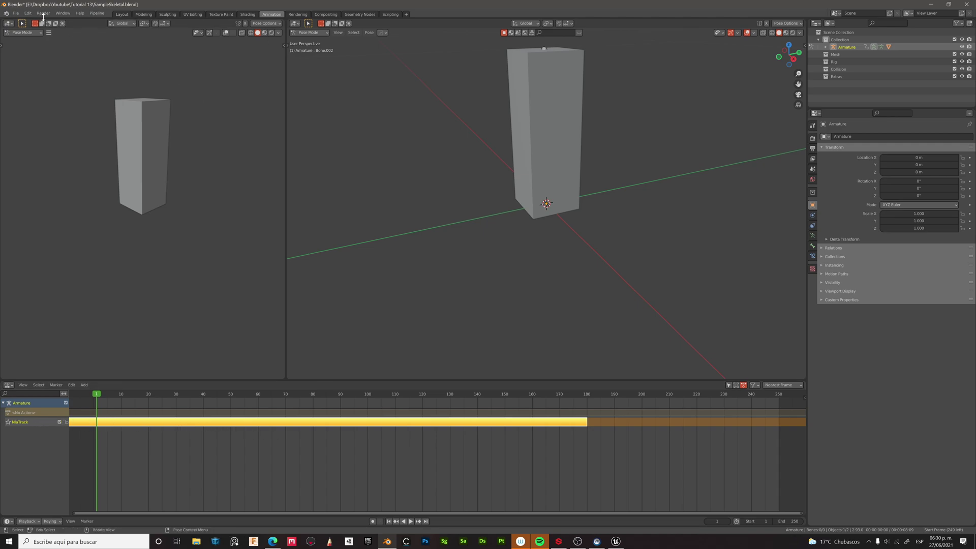
{"action": "left_click", "coordinate": [122, 15]}
Step: Clear the selection and select the box mesh after orbiting around it
{"action": "left_click", "coordinate": [506, 274]}
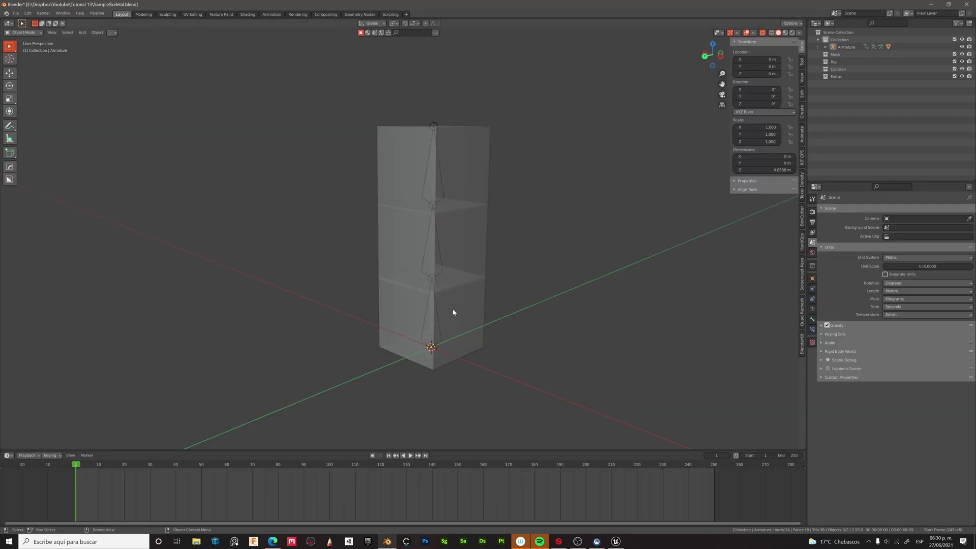
{"action": "mouse_move", "coordinate": [452, 309]}
{"action": "middle_mouse_down"}
{"action": "mouse_move", "coordinate": [507, 296]}
{"action": "mouse_move", "coordinate": [459, 309]}
{"action": "middle_mouse_up"}
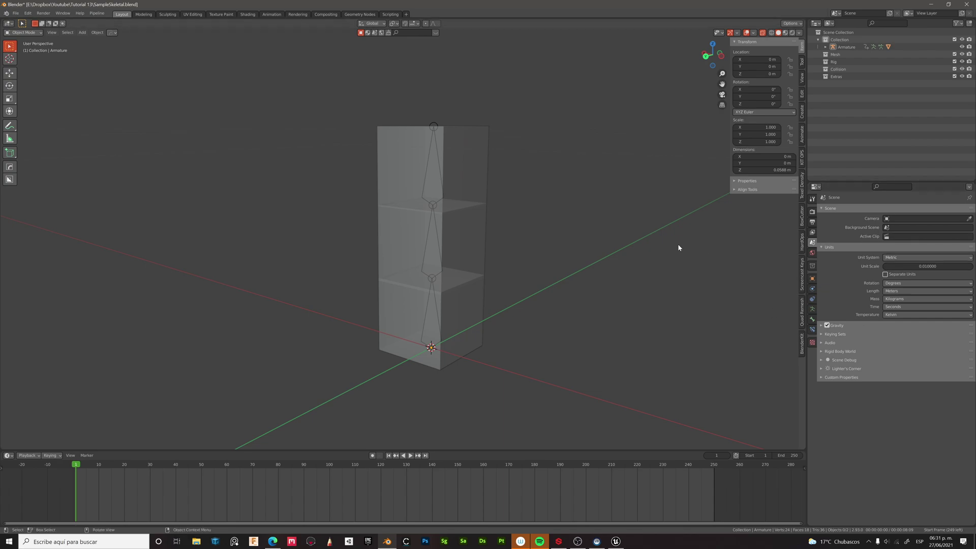
{"action": "mouse_move", "coordinate": [543, 280]}
{"action": "middle_mouse_down"}
{"action": "mouse_move", "coordinate": [560, 276]}
{"action": "mouse_move", "coordinate": [532, 272]}
{"action": "middle_mouse_up"}
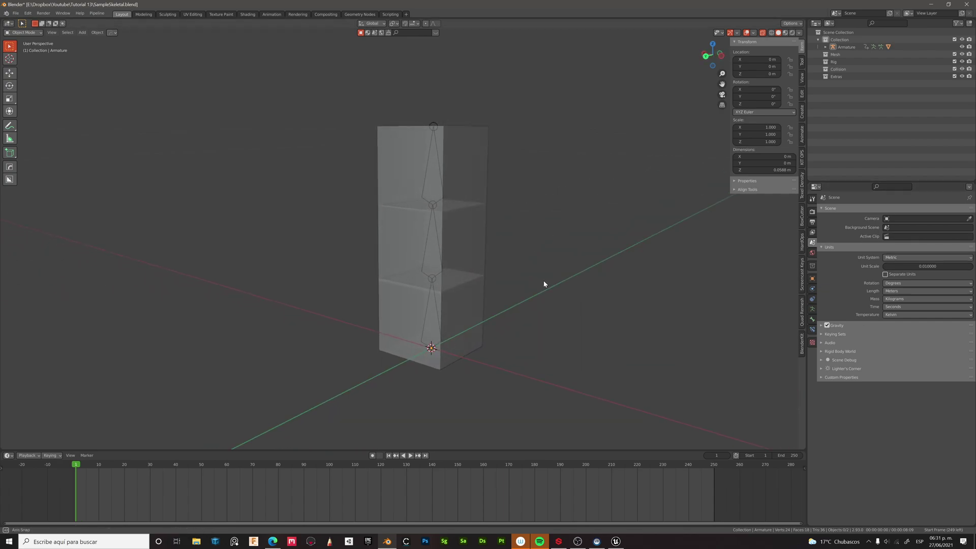
{"action": "left_click", "coordinate": [436, 126]}
Step: Add the armature to the selection and bring up the File > Export > FBX settings
{"action": "left_click", "coordinate": [434, 126], "text": "shift"}
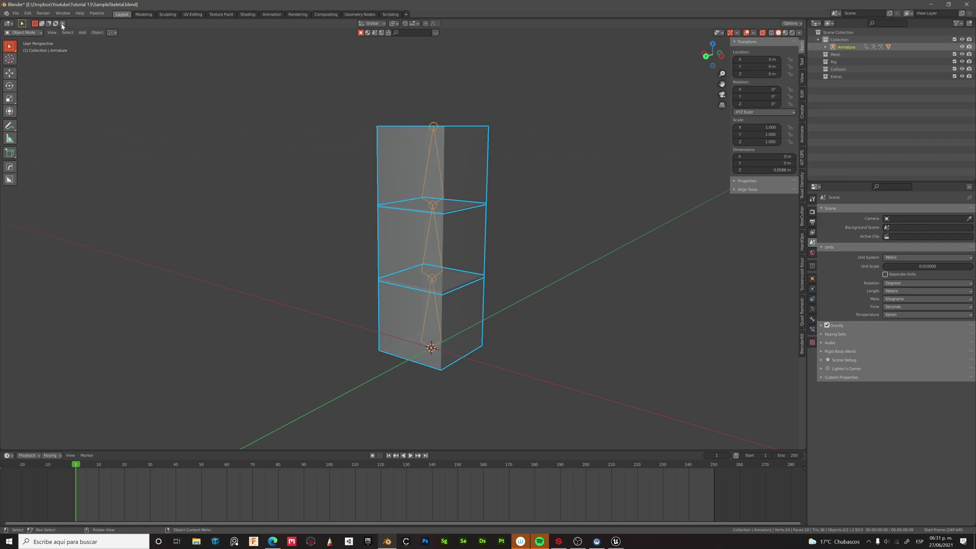
{"action": "left_click", "coordinate": [15, 14]}
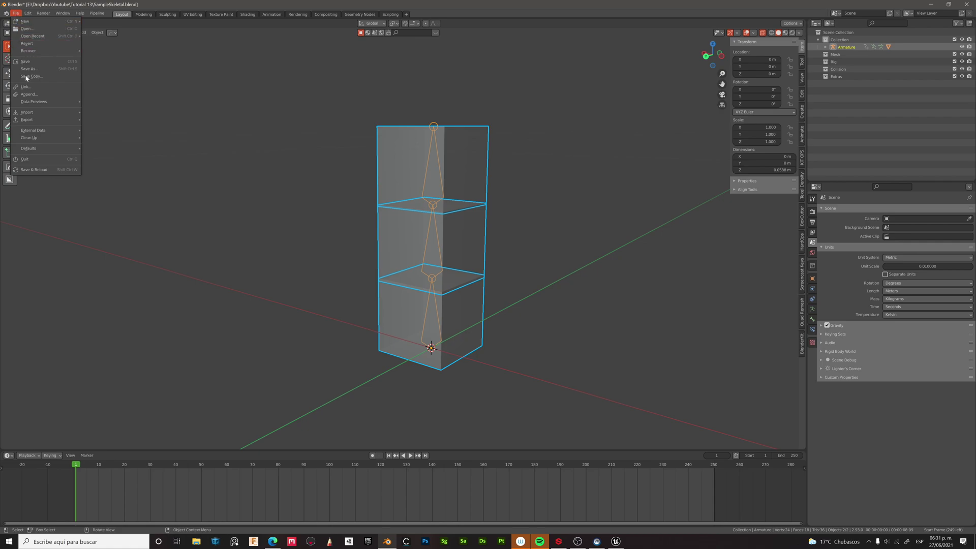
{"action": "mouse_move", "coordinate": [28, 120]}
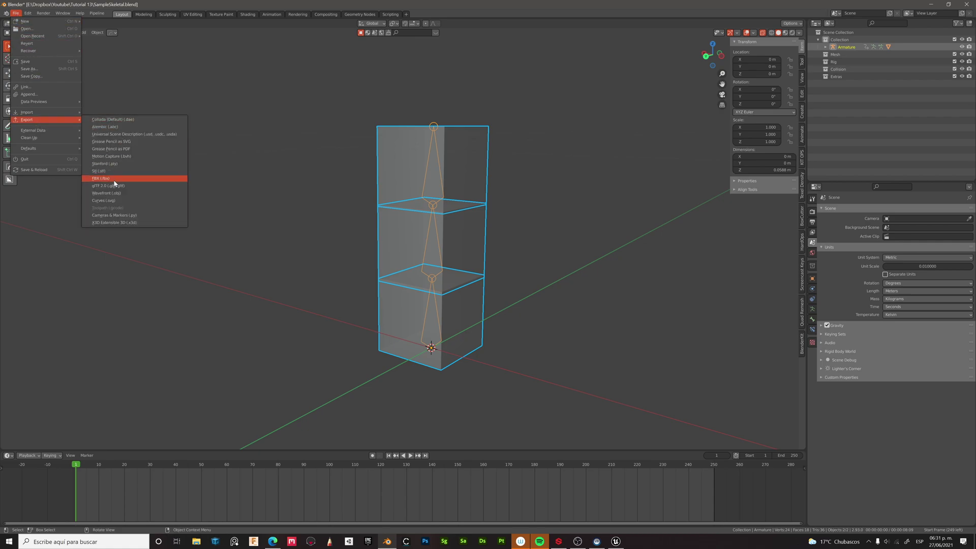
{"action": "left_click", "coordinate": [115, 178]}
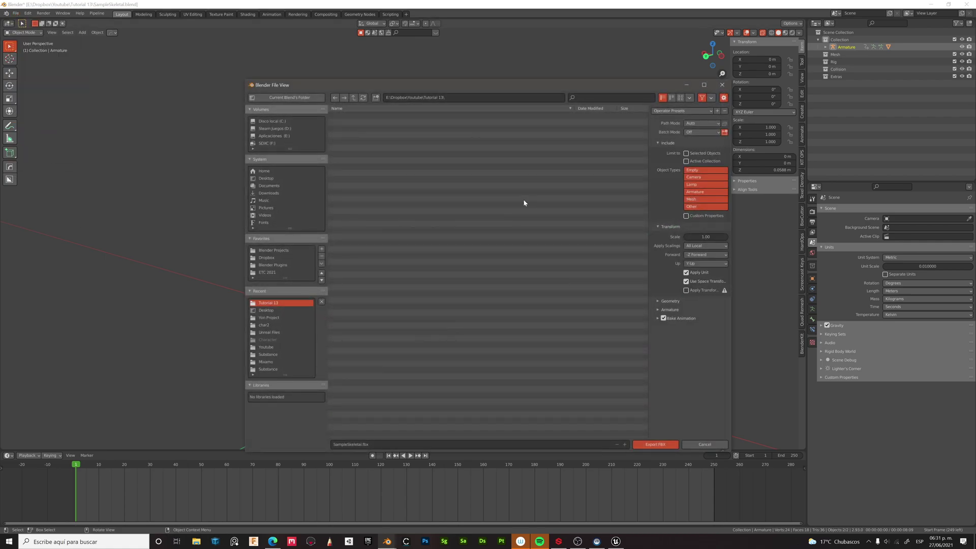
Step: Apply the selected Armature+Mesh preset, review Geometry, Armature and Bake Animation, and export SampleSkeletal.fbx
{"action": "left_click", "coordinate": [673, 112]}
{"action": "left_click", "coordinate": [672, 132]}
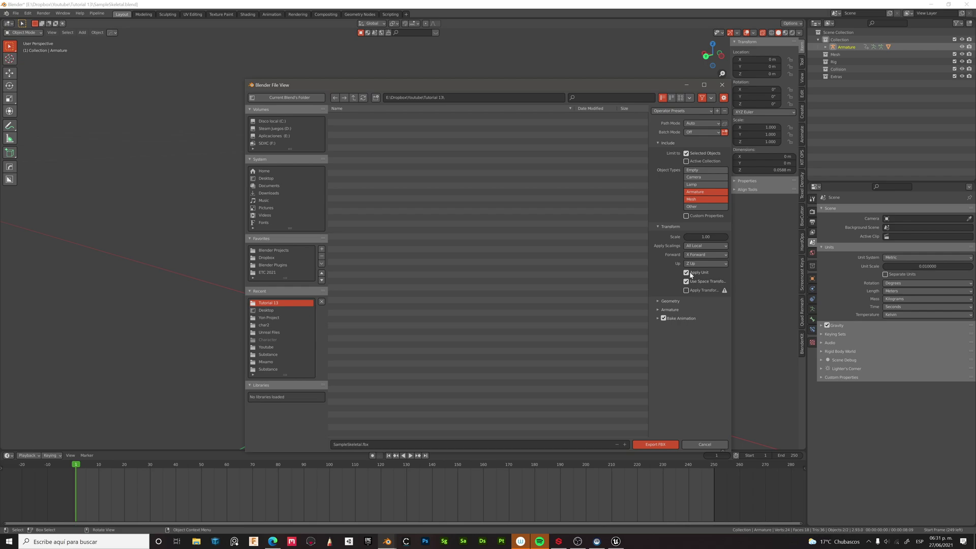
{"action": "left_click", "coordinate": [658, 304]}
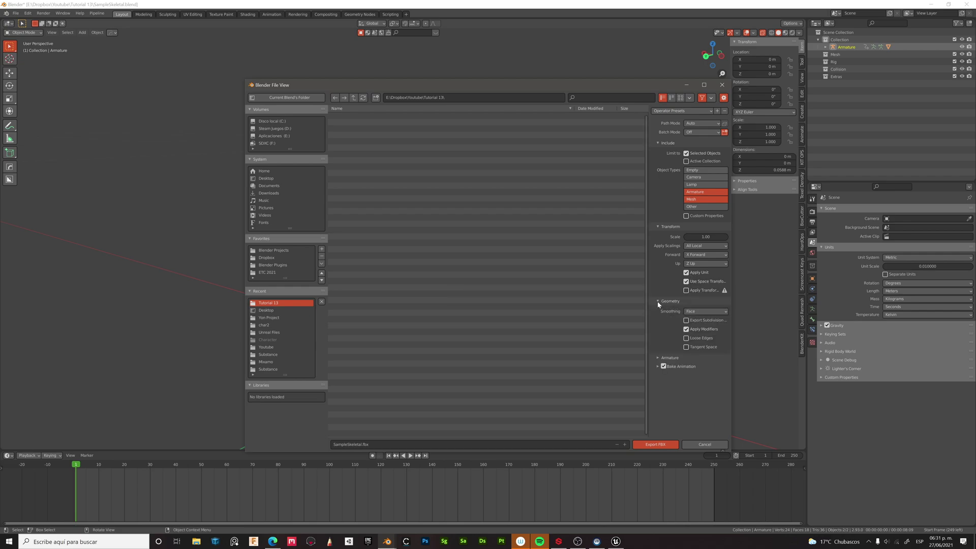
{"action": "left_click", "coordinate": [660, 357]}
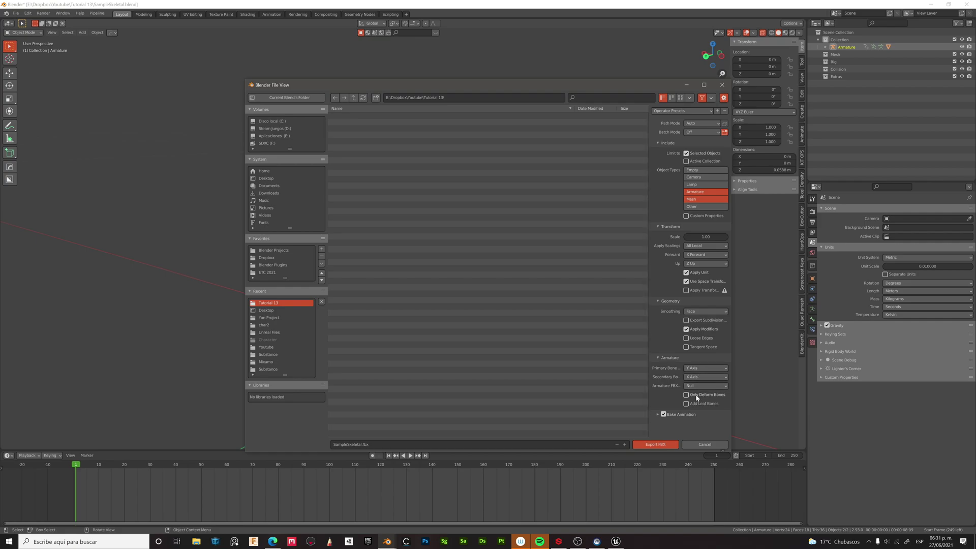
{"action": "left_click", "coordinate": [657, 414]}
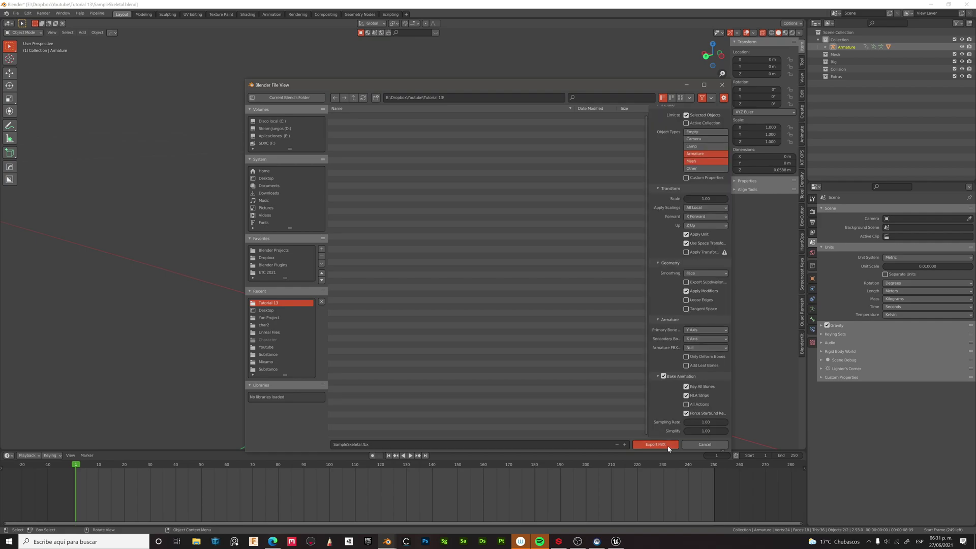
{"action": "left_click", "coordinate": [668, 447]}
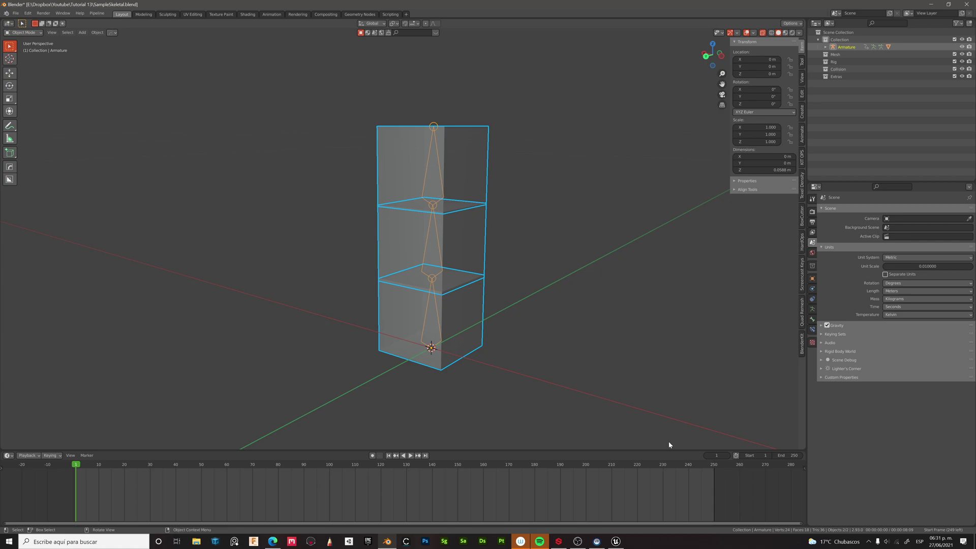
Step: Switch to Unreal, create a new folder named Testanim under Tutorials and enter it
{"action": "left_click", "coordinate": [618, 542]}
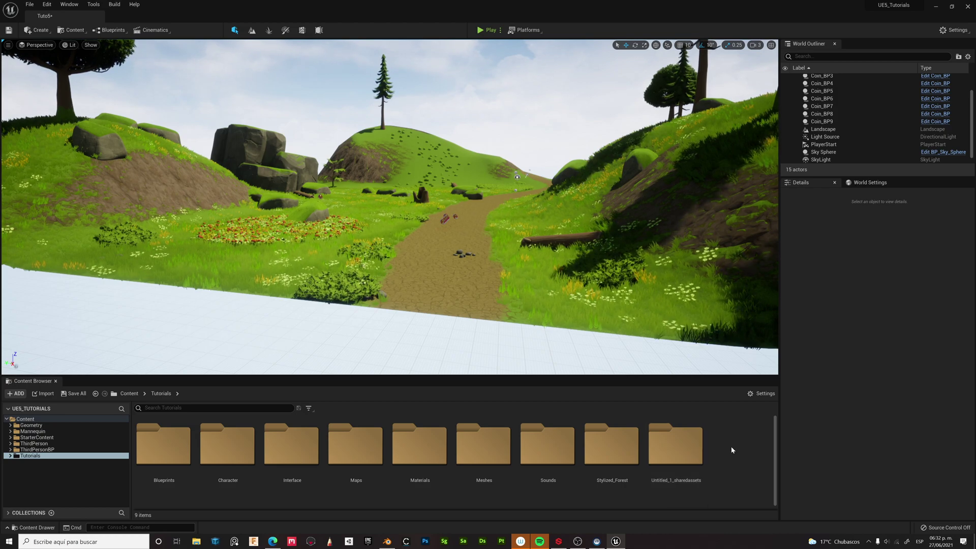
{"action": "right_click", "coordinate": [731, 449]}
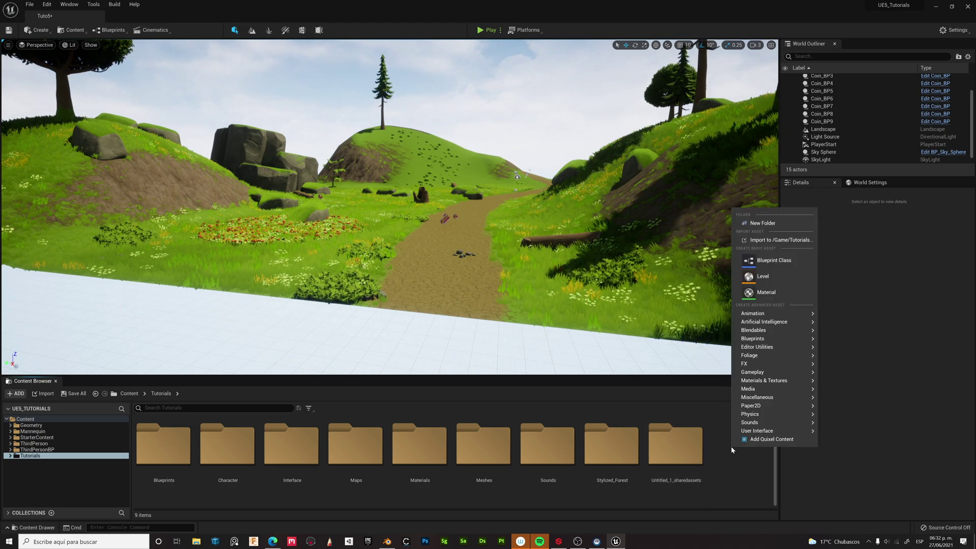
{"action": "left_click", "coordinate": [763, 223]}
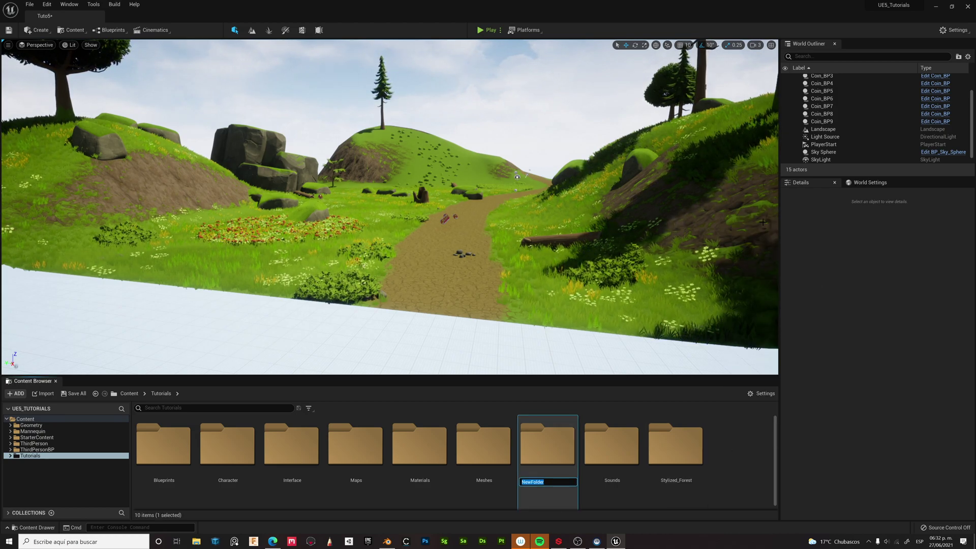
{"action": "key", "text": "Caps_Lock"}
{"action": "type", "text": "Testanim"}
{"action": "key", "text": "Return"}
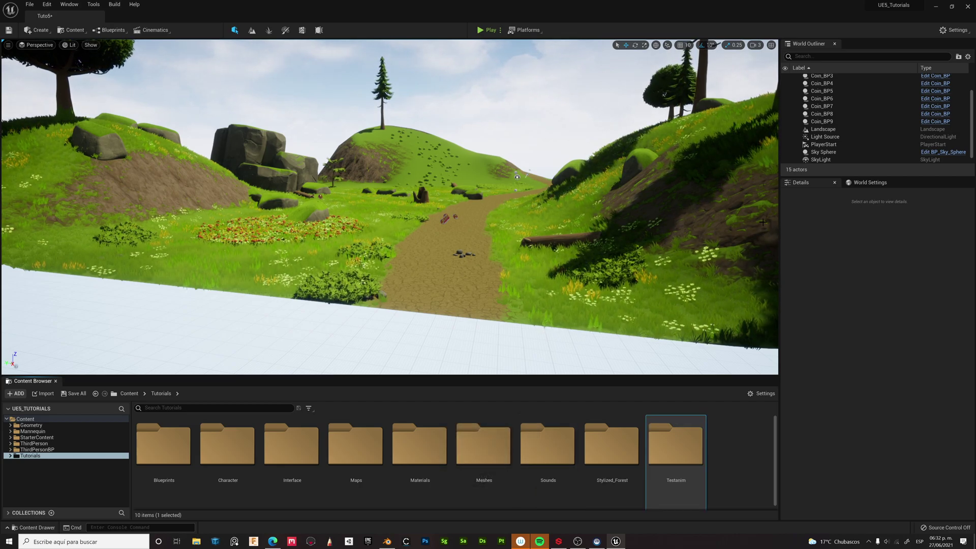
{"action": "double_click", "coordinate": [685, 437]}
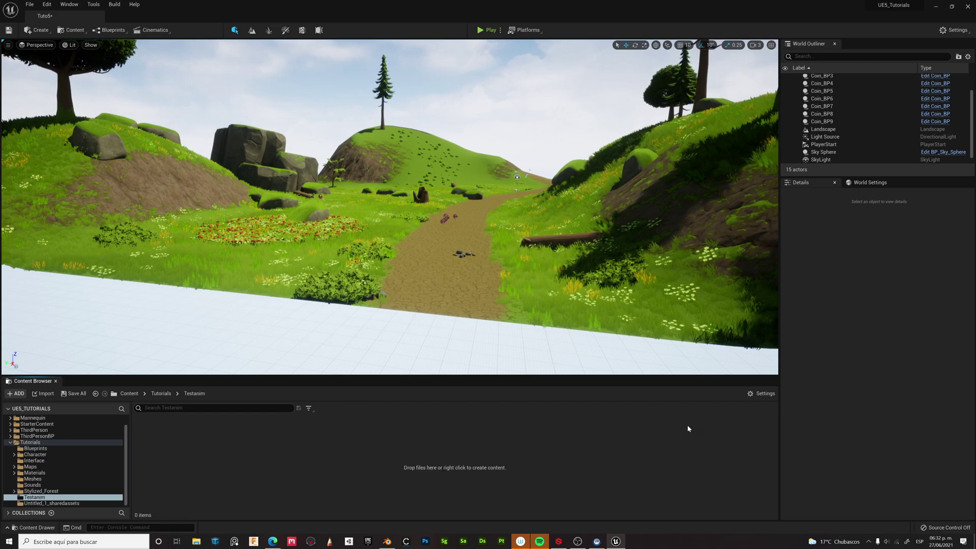
Step: Import SampleSkeletal.fbx into Testanim with Import All and inspect the SampleSkeletal_Anim asset
{"action": "right_click", "coordinate": [245, 450]}
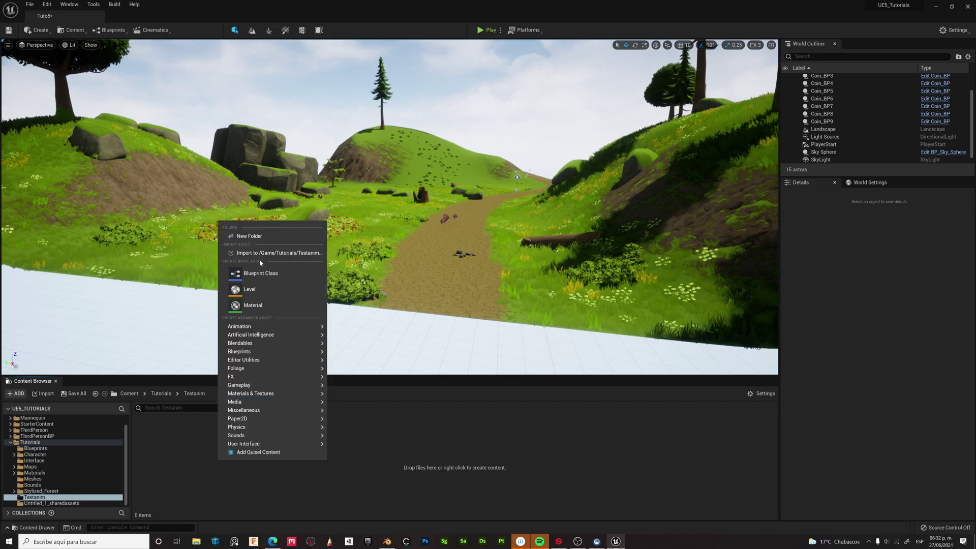
{"action": "left_click", "coordinate": [276, 253]}
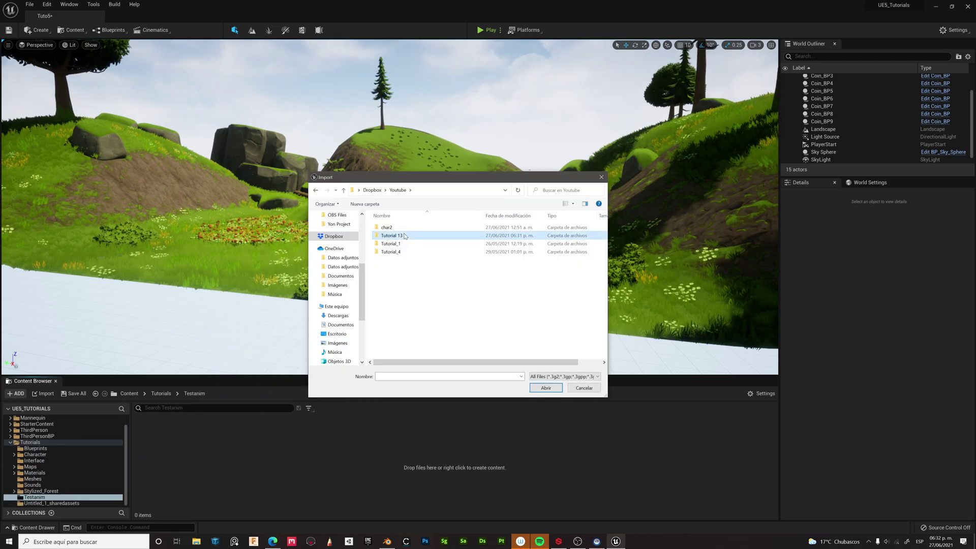
{"action": "double_click", "coordinate": [397, 228]}
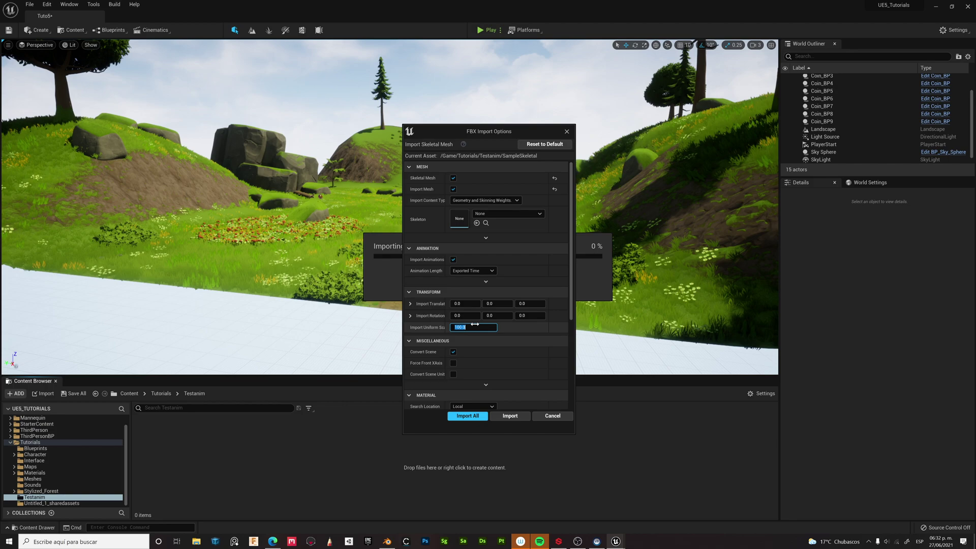
{"action": "type", "text": "100"}
{"action": "scroll", "coordinate": [488, 320], "scroll_direction": "down", "scroll_amount": 5}
{"action": "scroll", "coordinate": [488, 320], "scroll_direction": "down", "scroll_amount": 2}
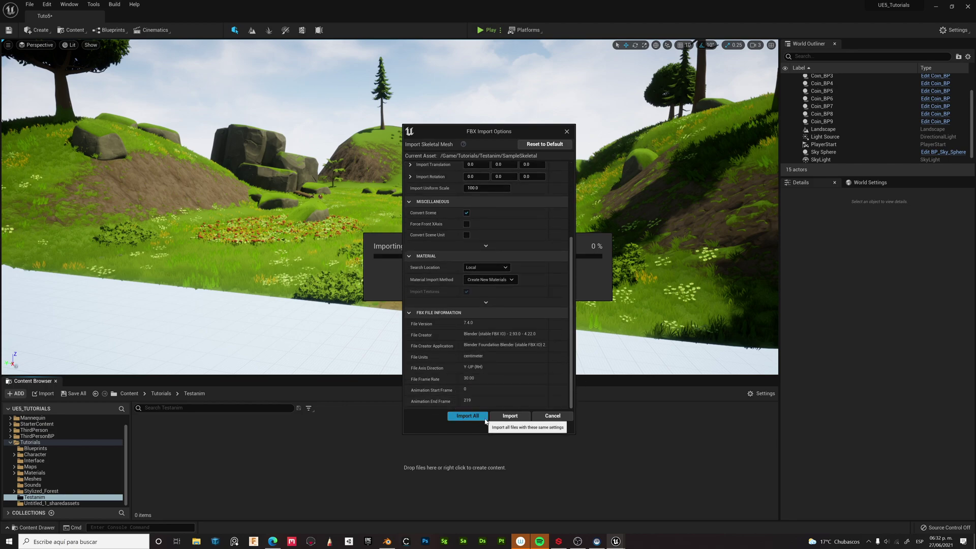
{"action": "left_click", "coordinate": [468, 416]}
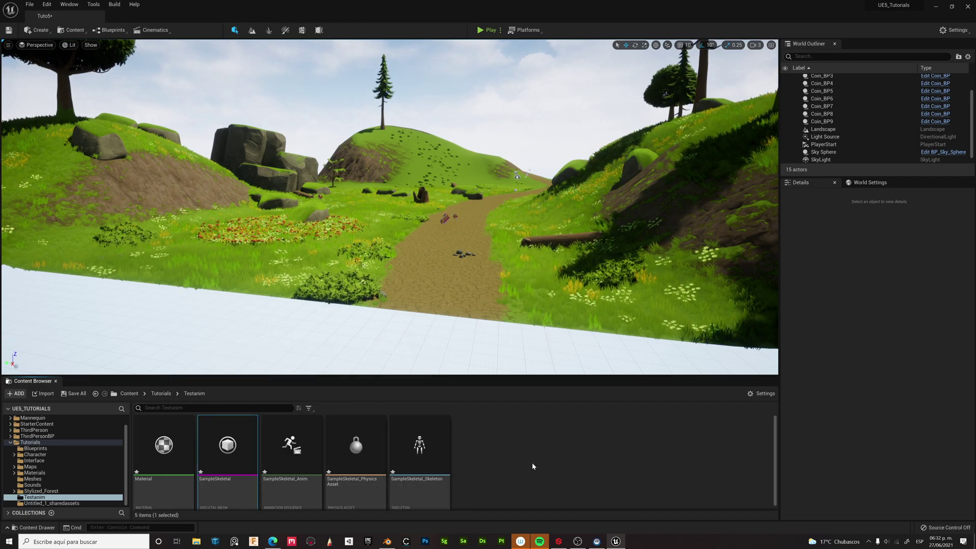
{"action": "left_click", "coordinate": [291, 450]}
Step: Drag the imported box into the level, start Play and run the character around it with W
{"action": "left_click_drag", "start_coordinate": [355, 447], "coordinate": [434, 235]}
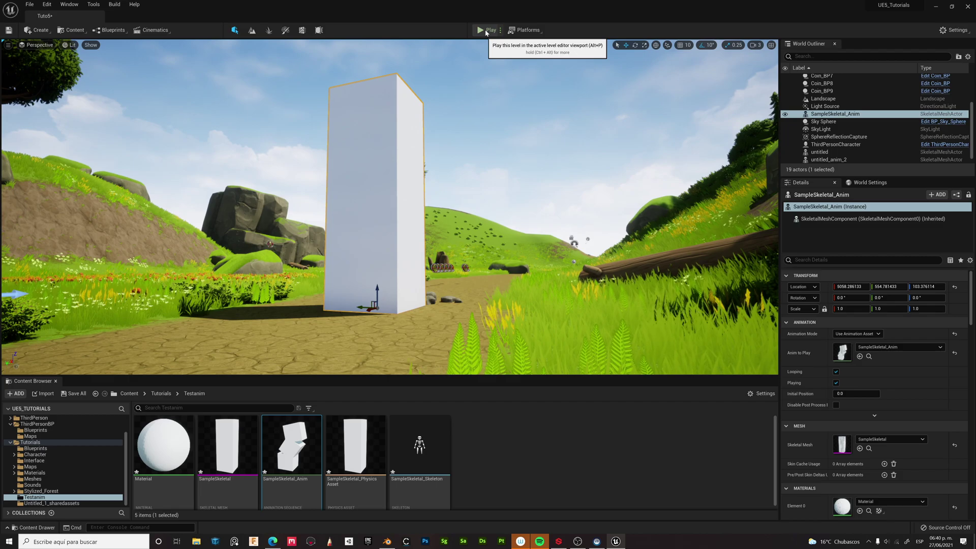
{"action": "left_click", "coordinate": [480, 30]}
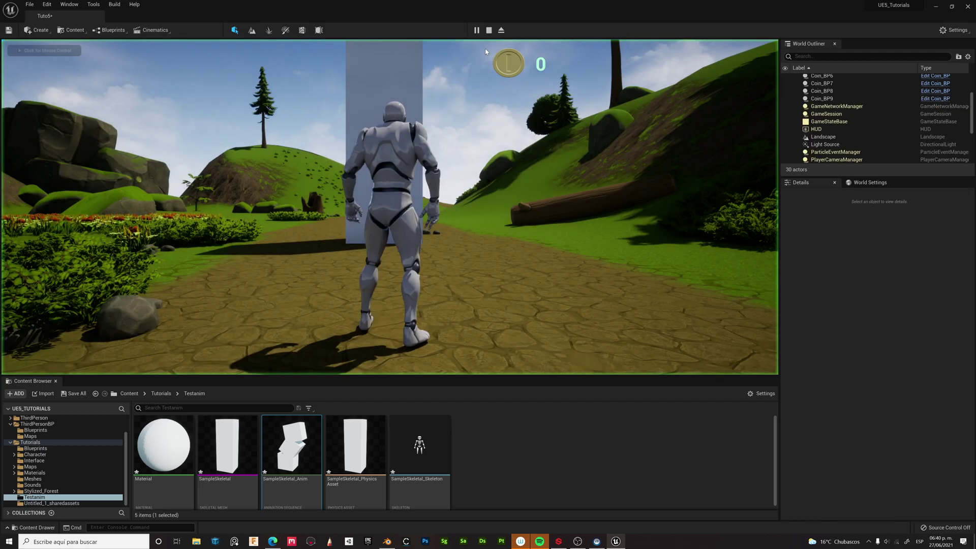
{"action": "left_click", "coordinate": [441, 170]}
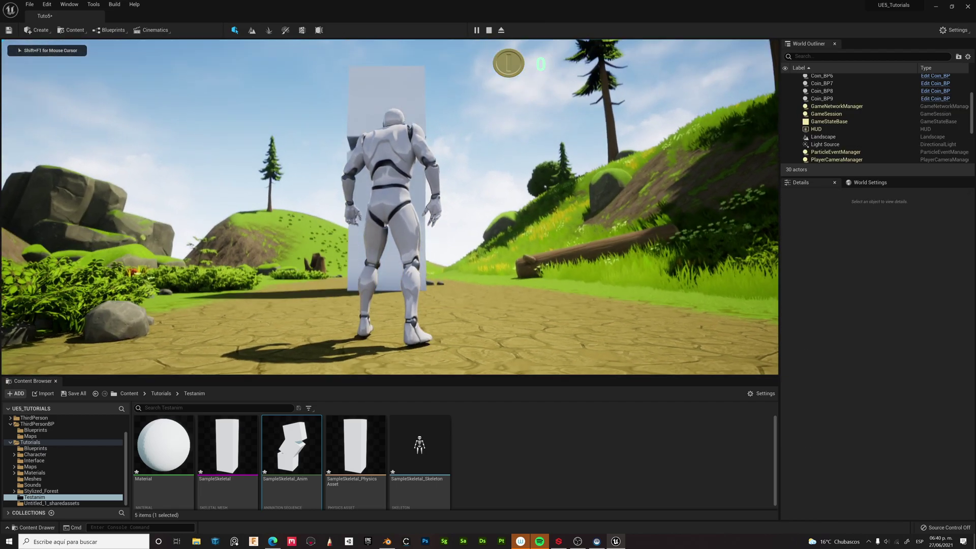
{"action": "key", "text": "w"}
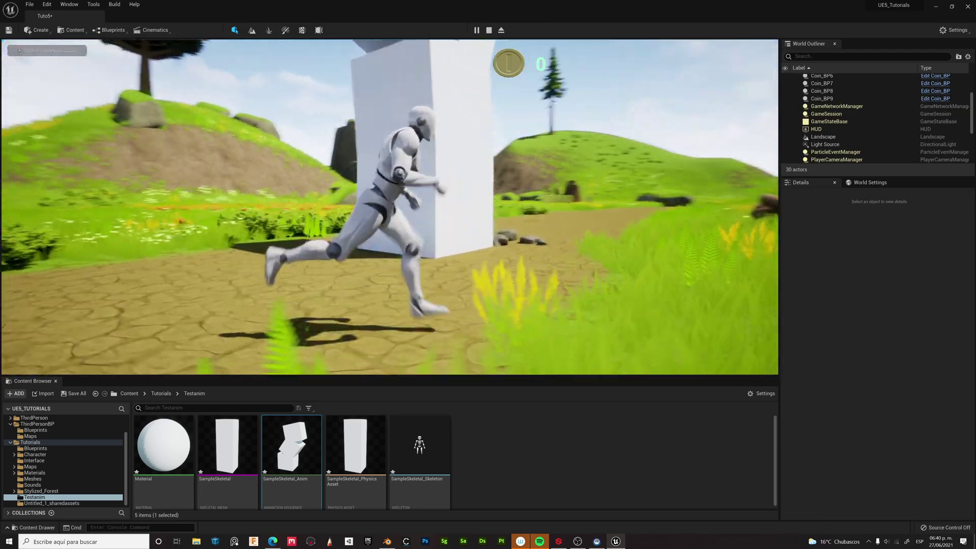
{"action": "key", "text": "w"}
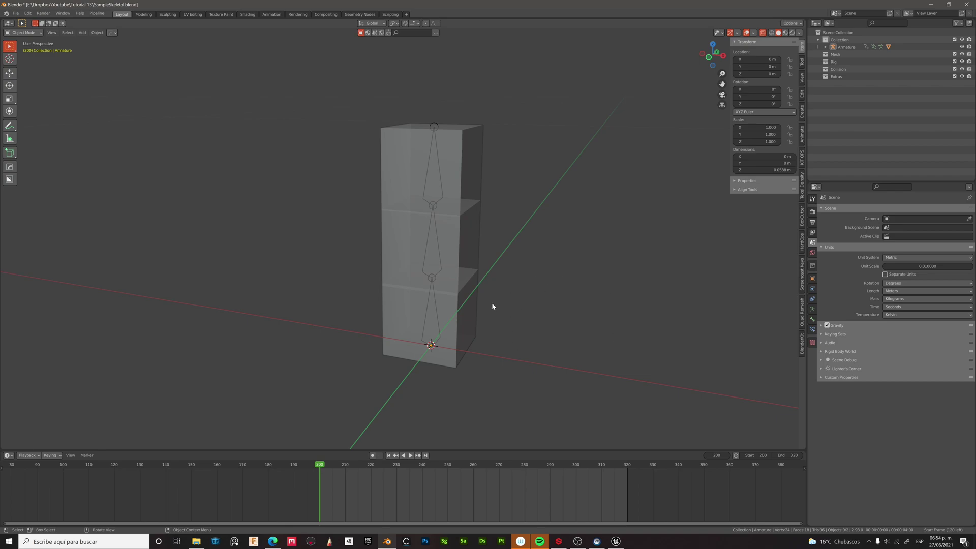
Step: Play the armature animation, Push Down its action into an NLA strip in the Animation workspace, and return to Layout
{"action": "key", "text": "space"}
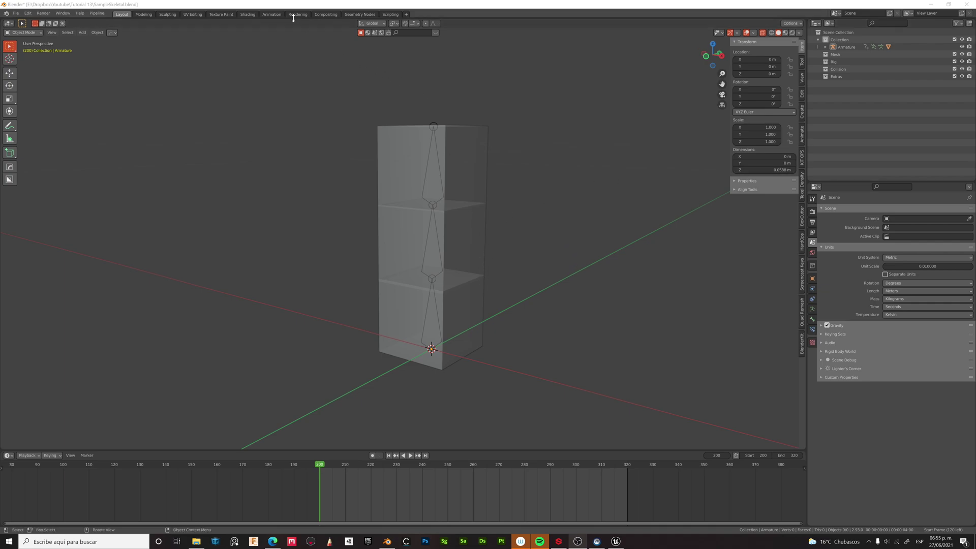
{"action": "left_click", "coordinate": [271, 14]}
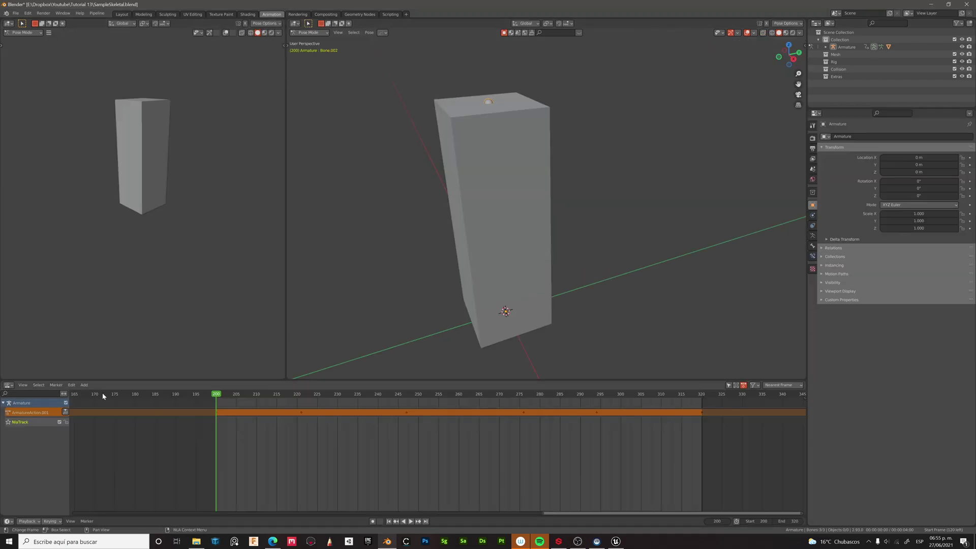
{"action": "left_click", "coordinate": [66, 412]}
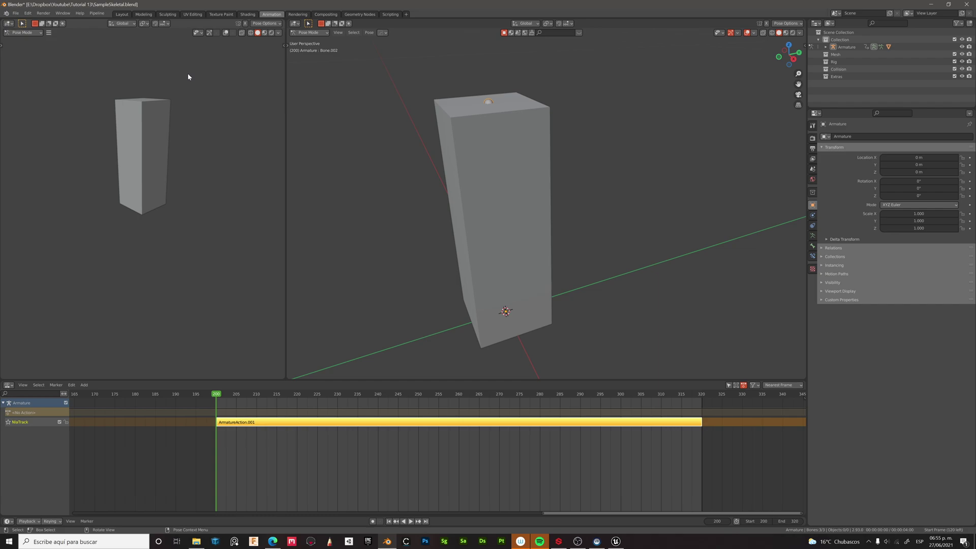
{"action": "left_click", "coordinate": [122, 14]}
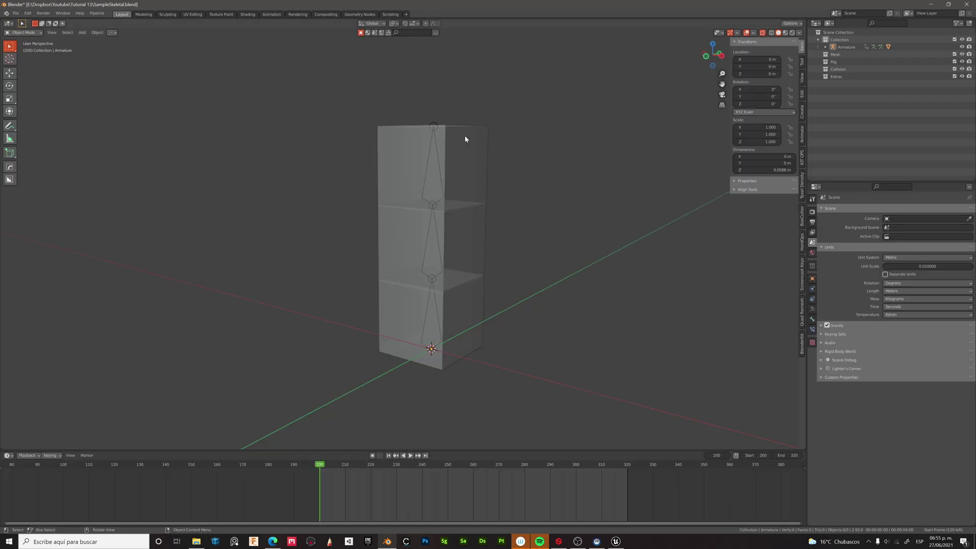
Step: Select the box mesh and armature and start an FBX export of the selection
{"action": "middle_click_drag", "start_coordinate": [466, 139], "coordinate": [458, 137]}
{"action": "left_click", "coordinate": [458, 153]}
{"action": "left_click", "coordinate": [438, 130], "text": "shift"}
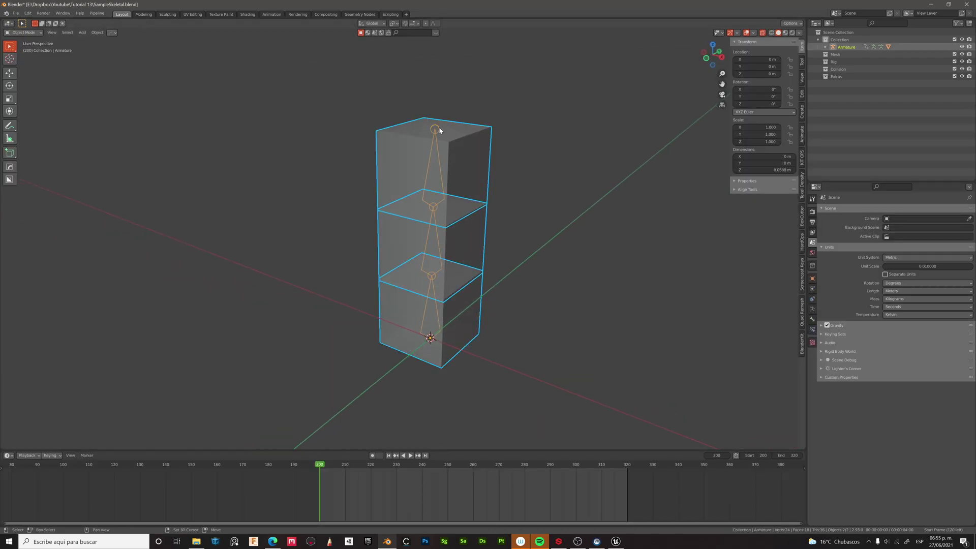
{"action": "left_click", "coordinate": [15, 13]}
{"action": "mouse_move", "coordinate": [28, 120]}
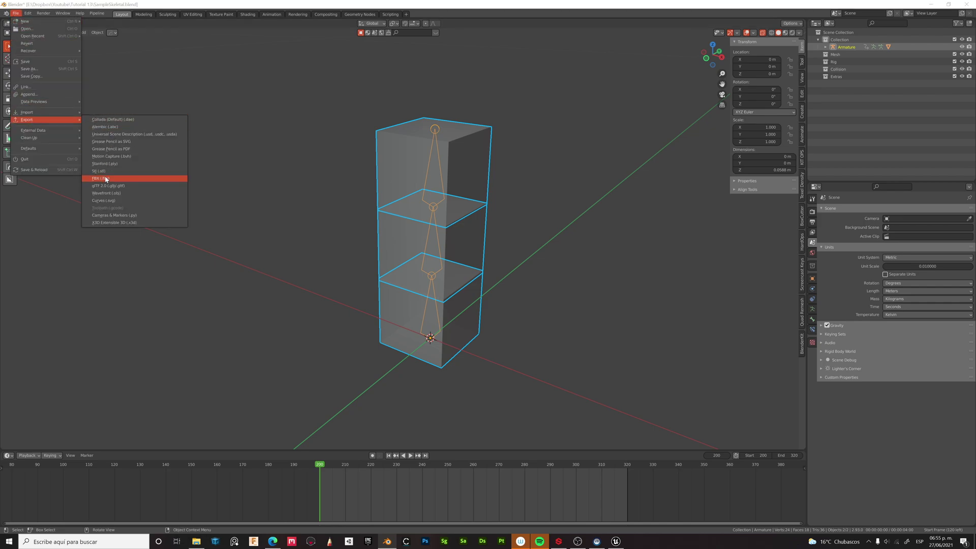
{"action": "left_click", "coordinate": [101, 179]}
Step: Name the file SampleSkeletal_anim2.fbx, include meshes in the object types and export it
{"action": "left_click", "coordinate": [360, 122]}
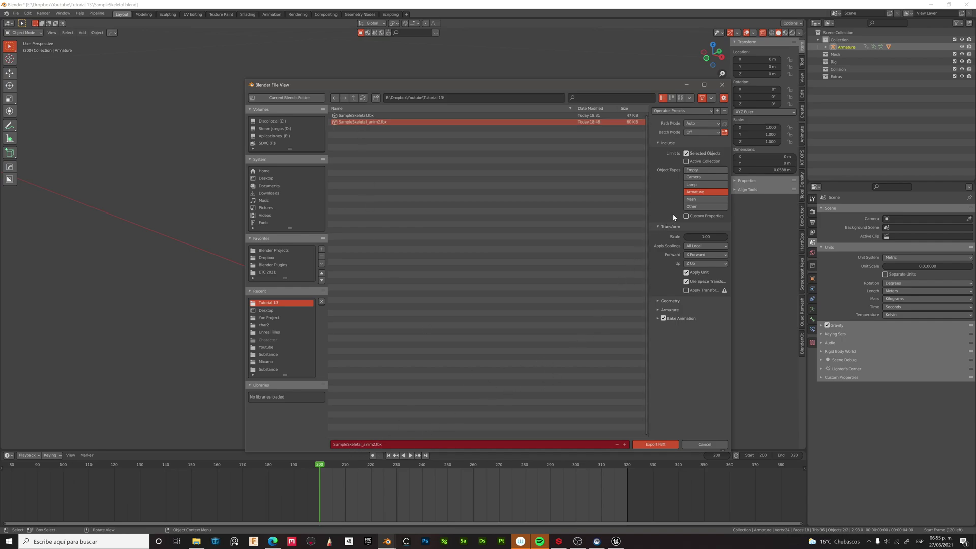
{"action": "left_click", "coordinate": [693, 200]}
{"action": "left_click", "coordinate": [656, 444]}
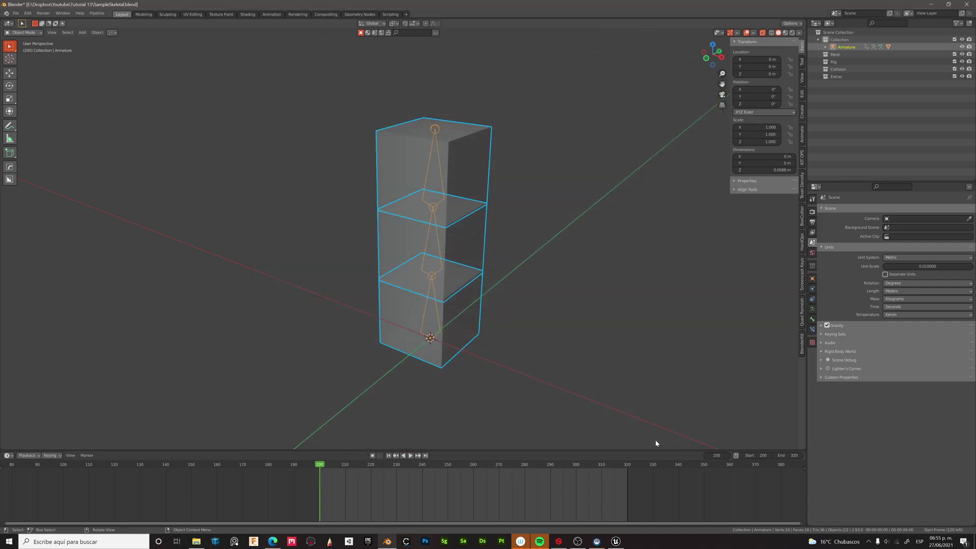
Step: Import SampleSkeletal_anim2.fbx into Testanim with Import All and drag it into the level left of the path
{"action": "left_click", "coordinate": [614, 542]}
{"action": "right_click", "coordinate": [516, 456]}
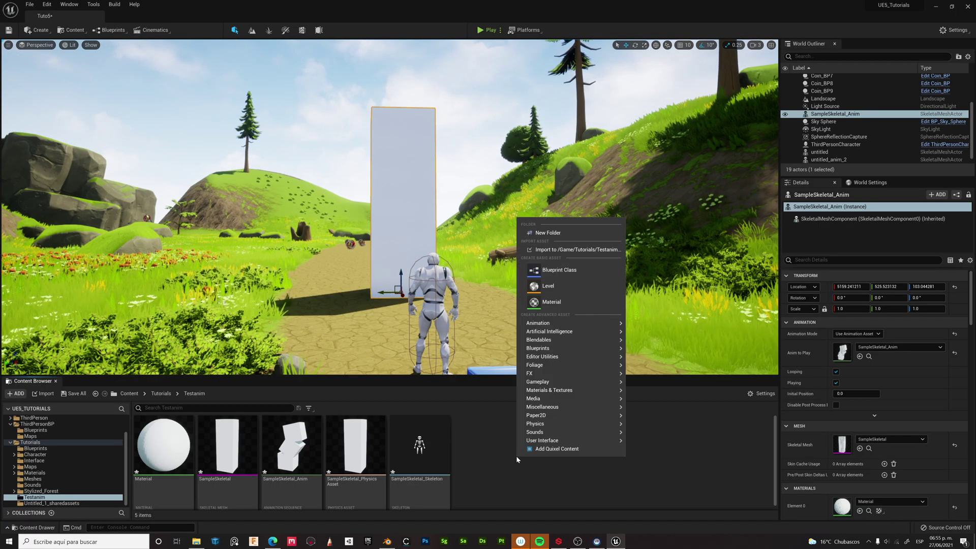
{"action": "left_click", "coordinate": [568, 250]}
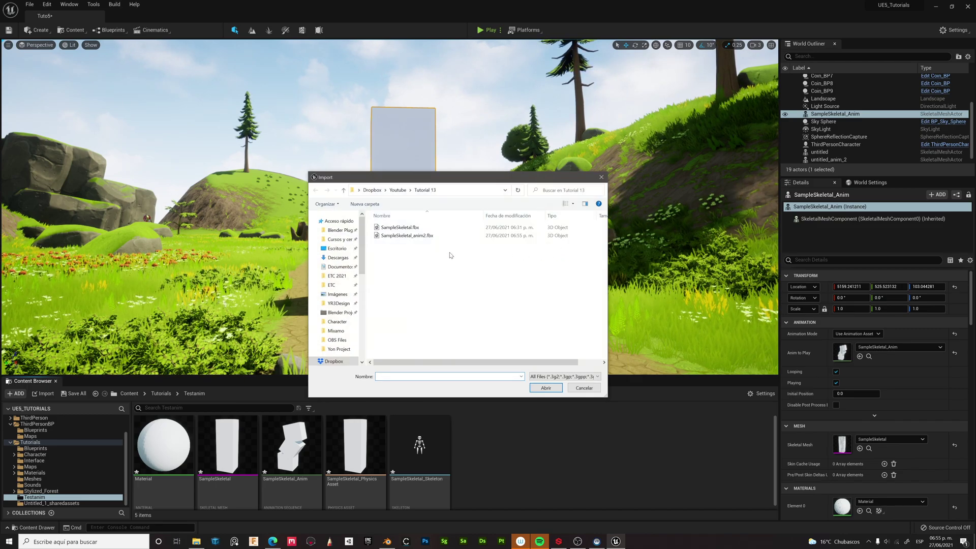
{"action": "double_click", "coordinate": [406, 235]}
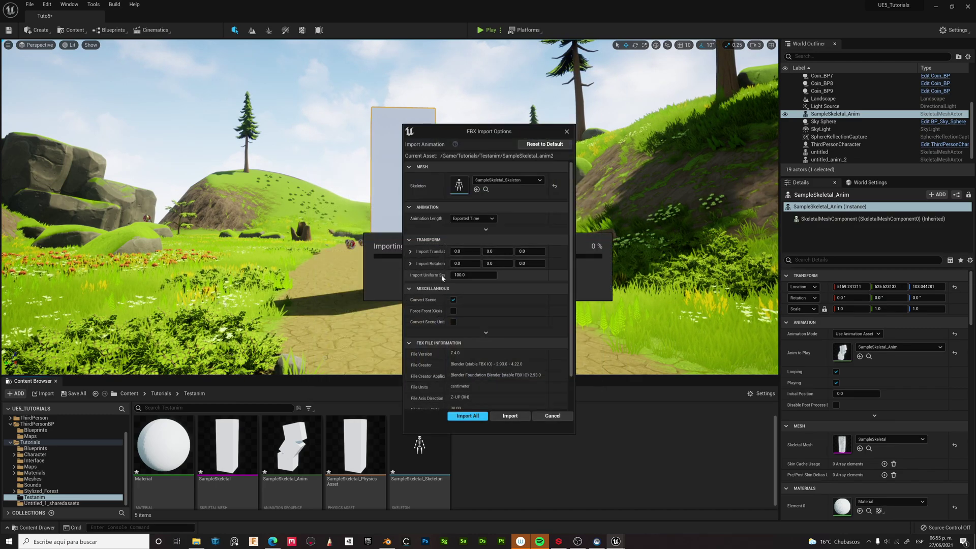
{"action": "left_click", "coordinate": [467, 416]}
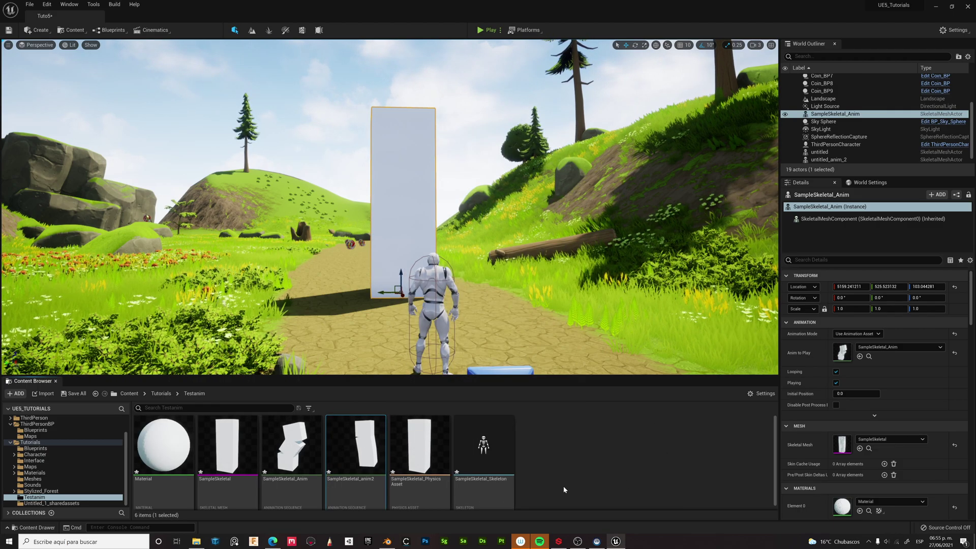
{"action": "mouse_move", "coordinate": [355, 446]}
{"action": "left_mouse_down"}
{"action": "mouse_move", "coordinate": [245, 271]}
{"action": "mouse_move", "coordinate": [204, 293]}
{"action": "left_mouse_up"}
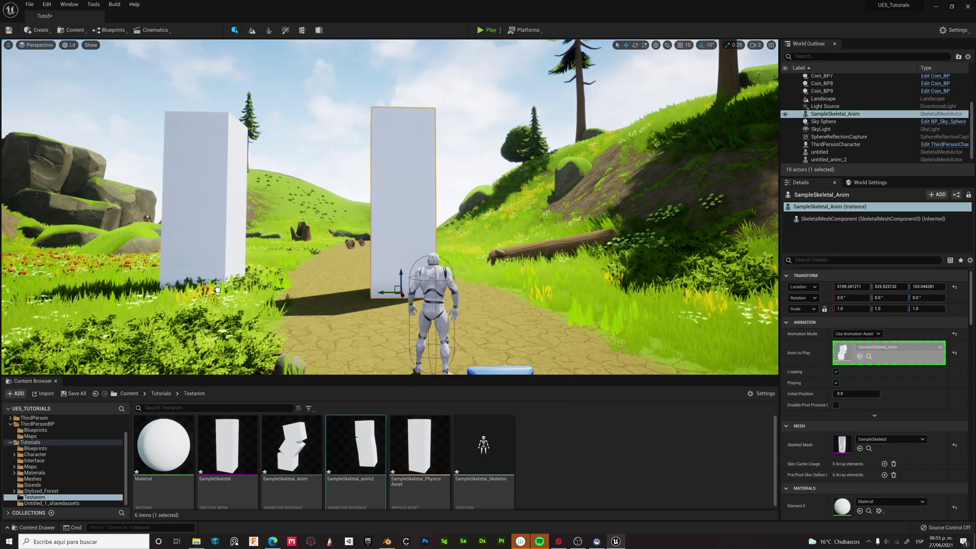
Step: Start Play and run the character past both animated boxes with W and S, ending back on the path
{"action": "left_click", "coordinate": [481, 30]}
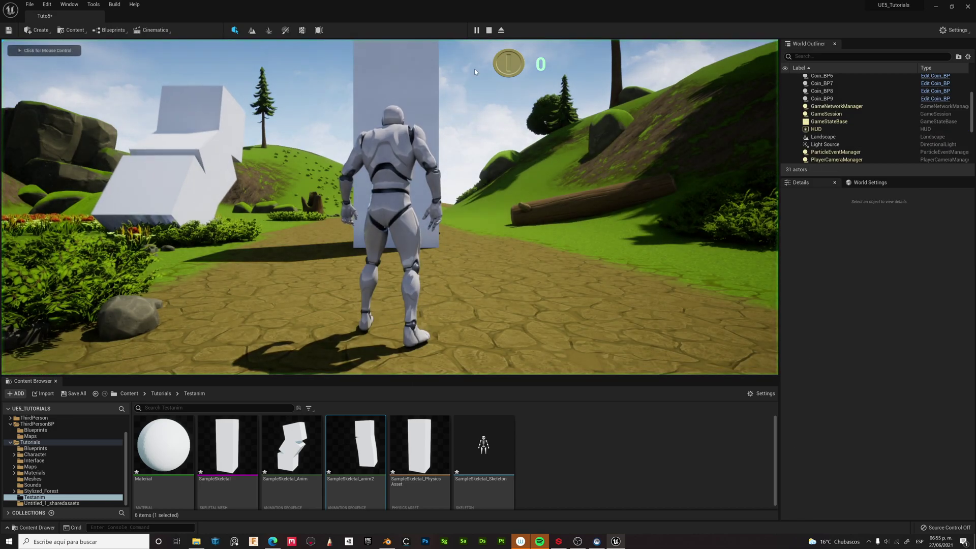
{"action": "left_click", "coordinate": [464, 165]}
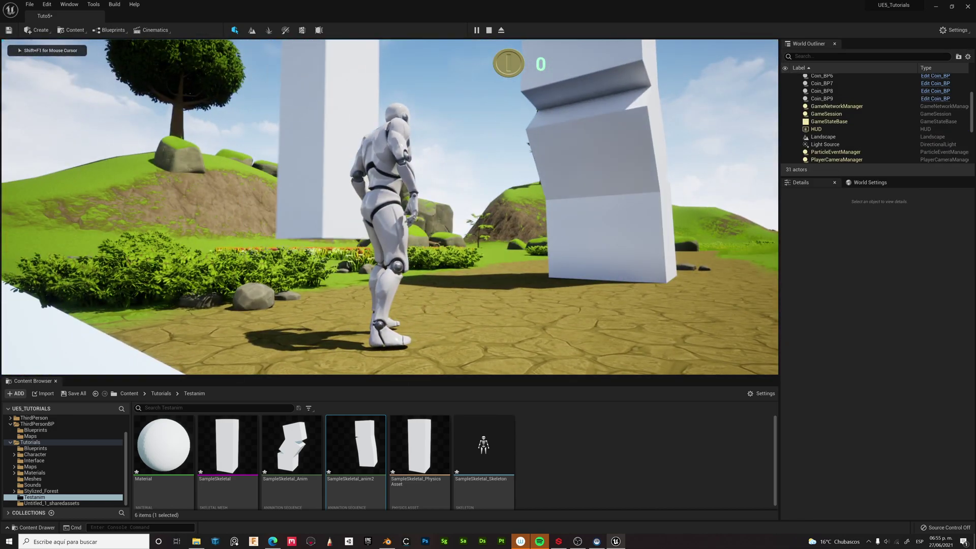
{"action": "key", "text": "s"}
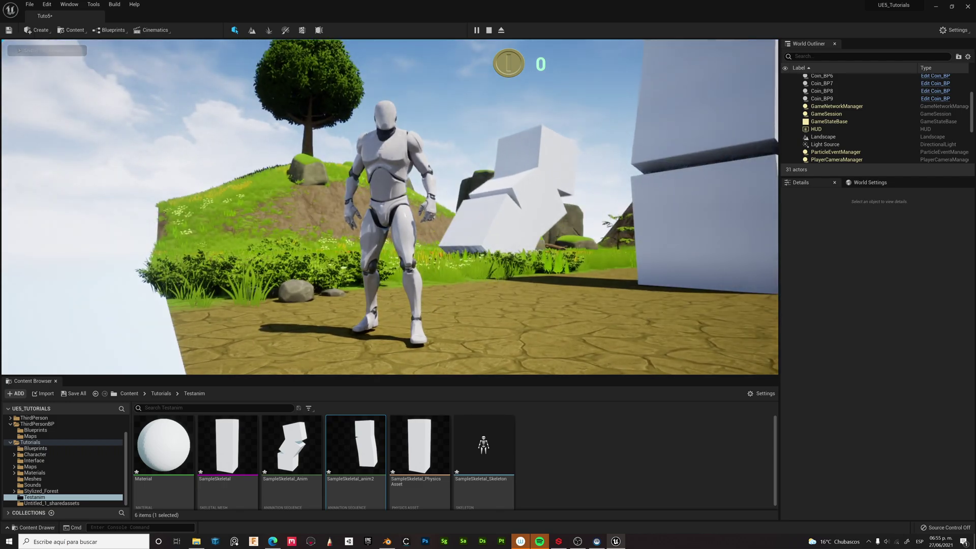
{"action": "key", "text": "w"}
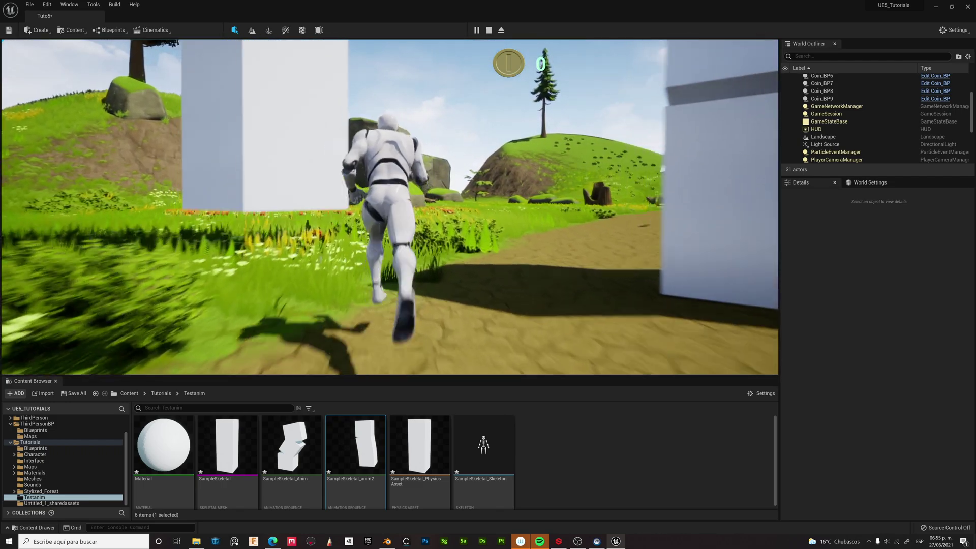
{"action": "key", "text": "s"}
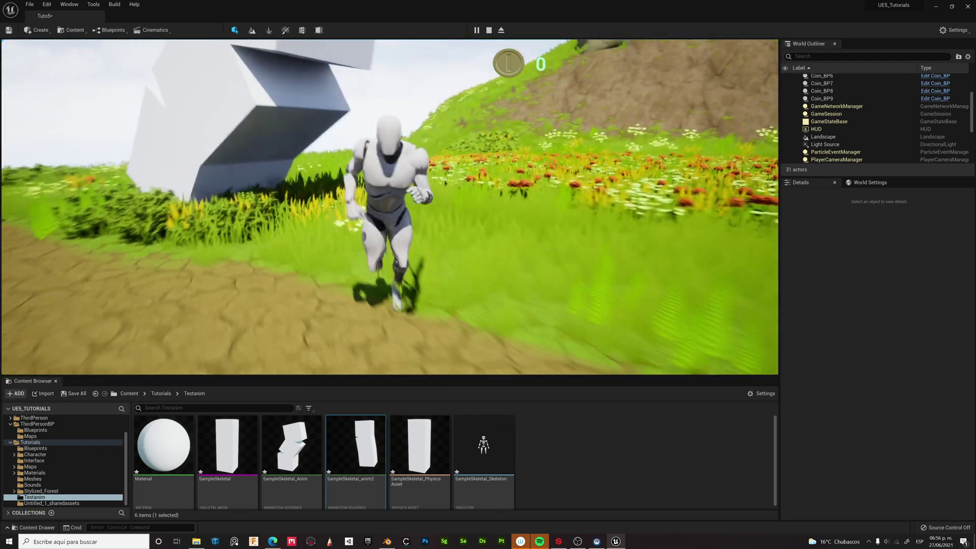
{"action": "key", "text": "w"}
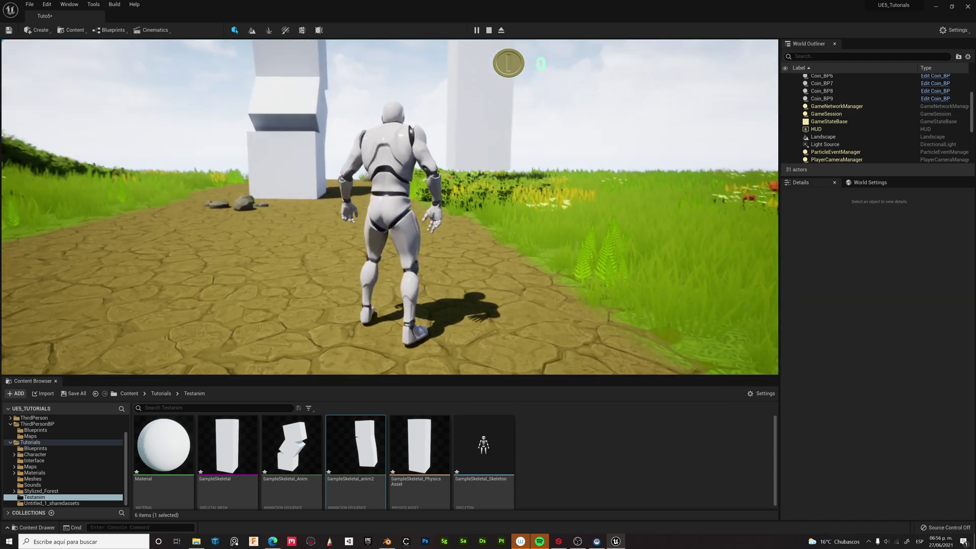